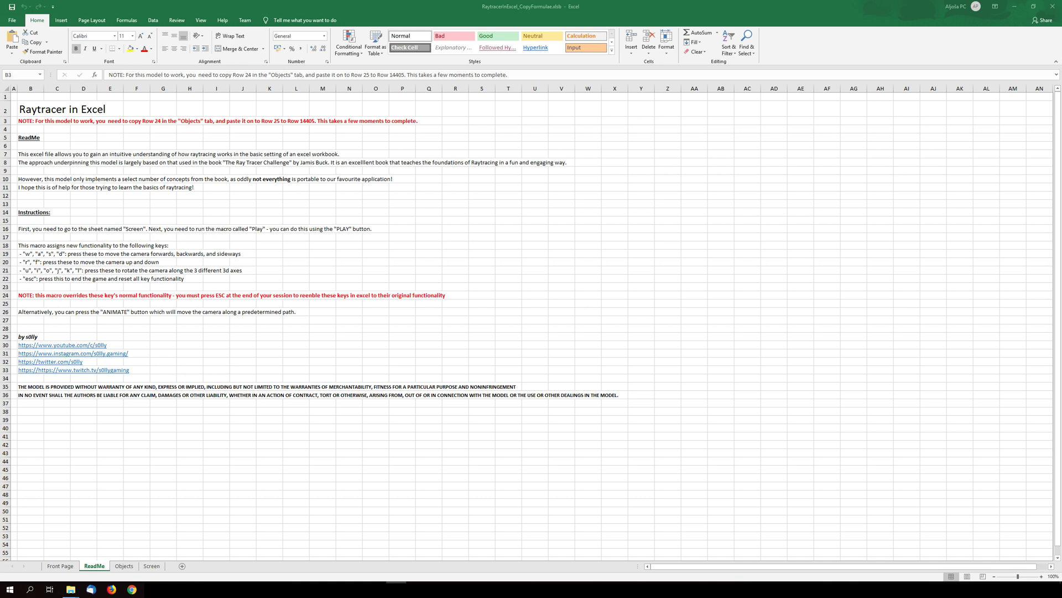
# Glance at the Front Page sheet, then go back to the ReadMe instructions
pyautogui.click(61, 565)
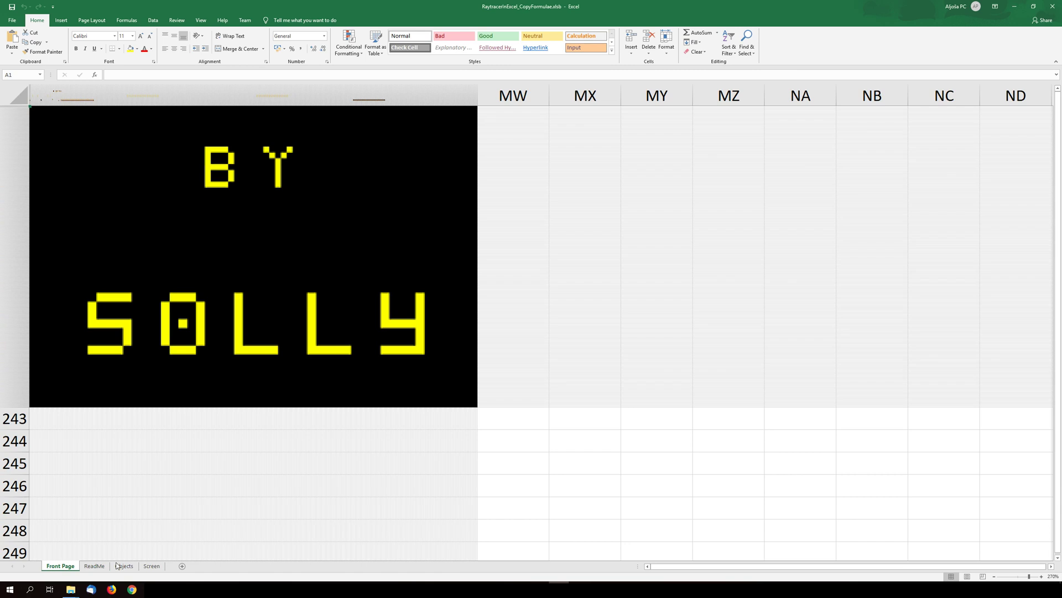
pyautogui.click(94, 566)
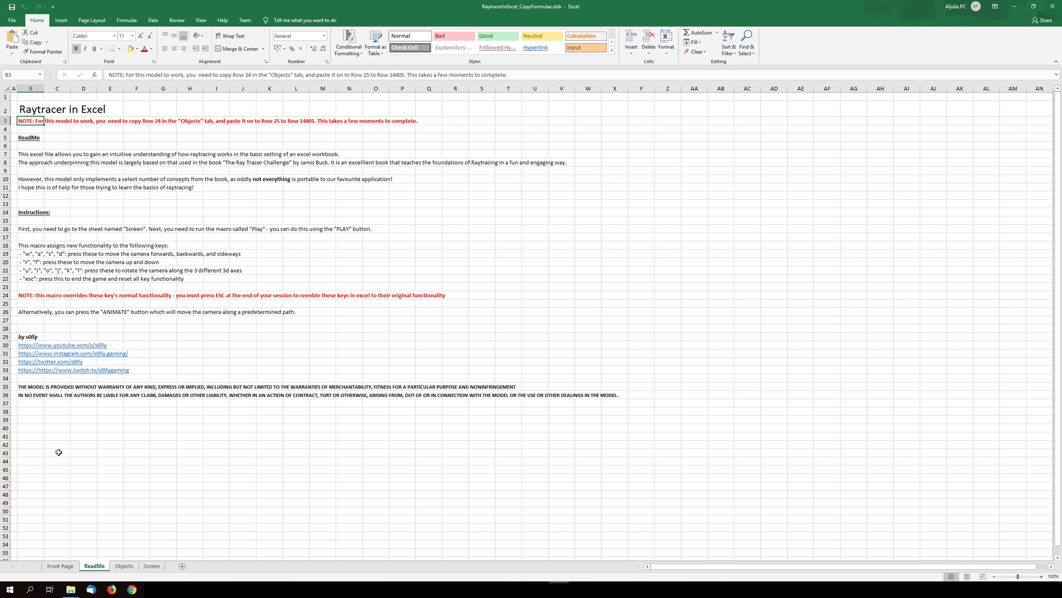
# Check the still-black Screen sheet, then review the note on copying row 24 to rows 25–14405
pyautogui.click(151, 565)
pyautogui.click(95, 566)
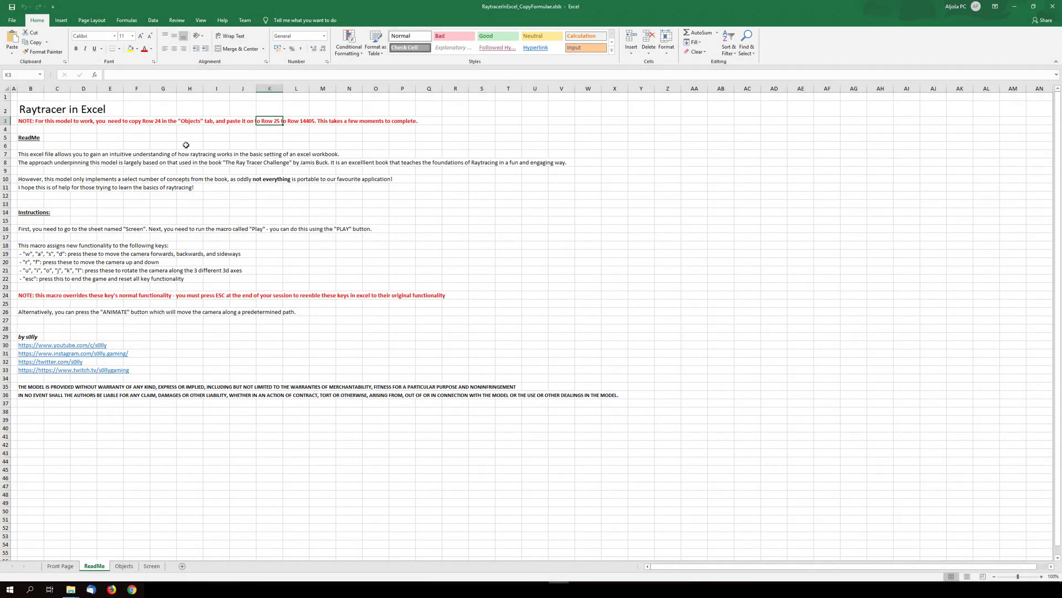
pyautogui.click(164, 122)
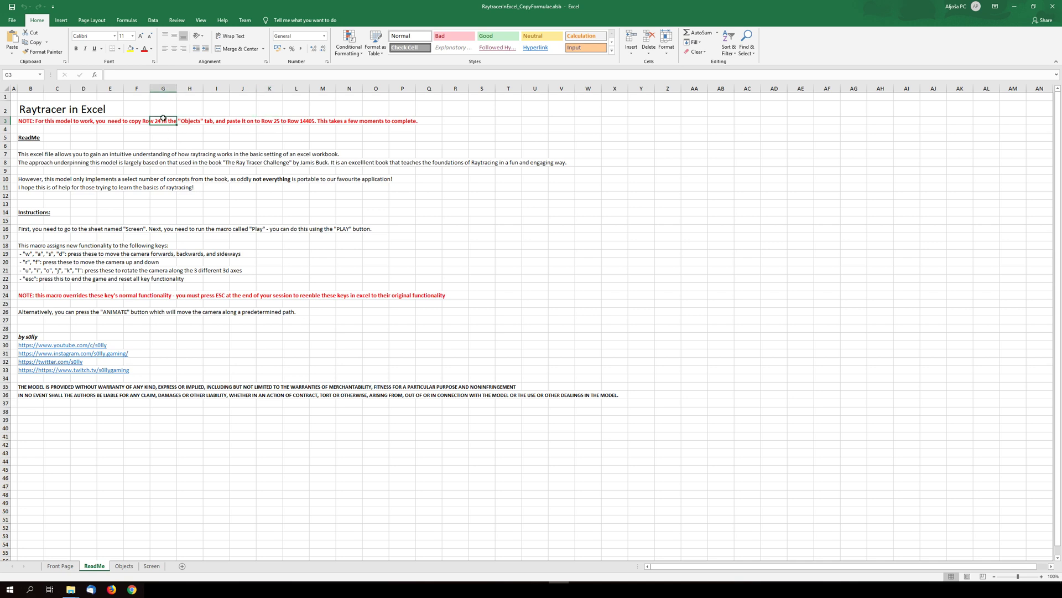
pyautogui.click(279, 120)
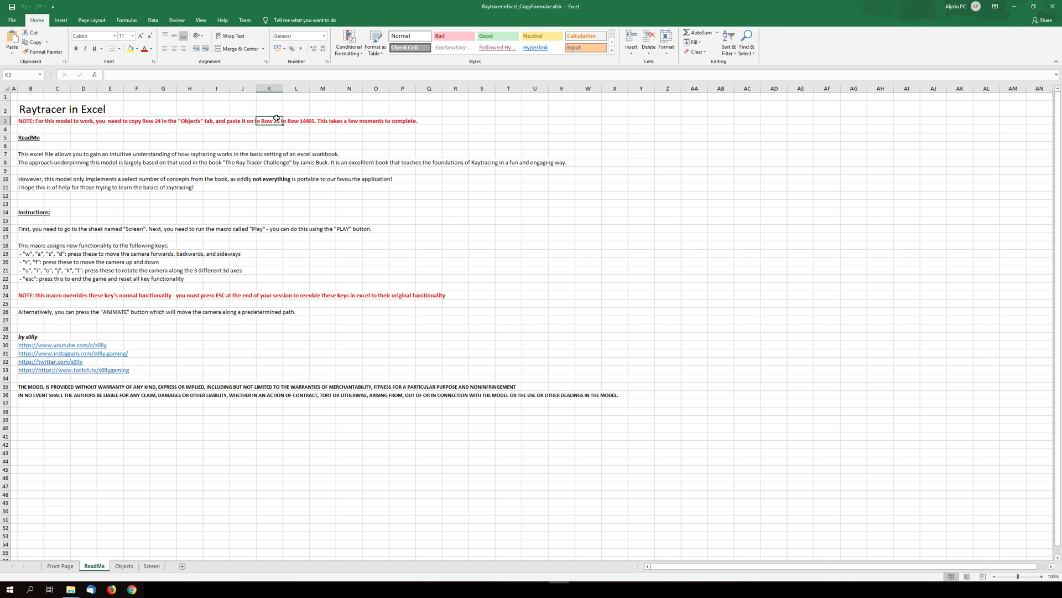
pyautogui.click(307, 121)
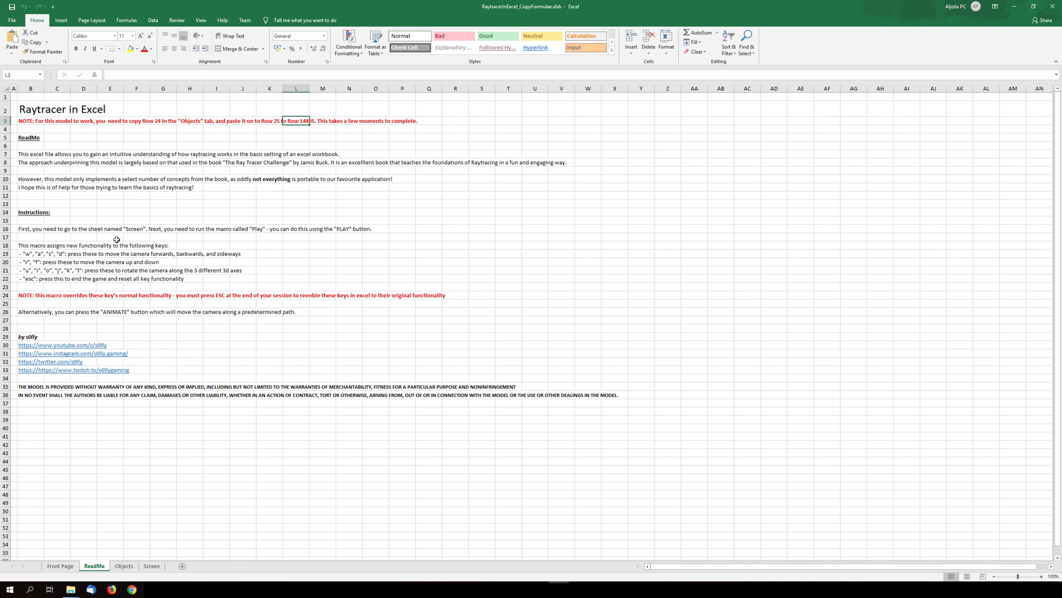
# Review the w, a, s, d and r, f camera-control key lines
pyautogui.click(29, 254)
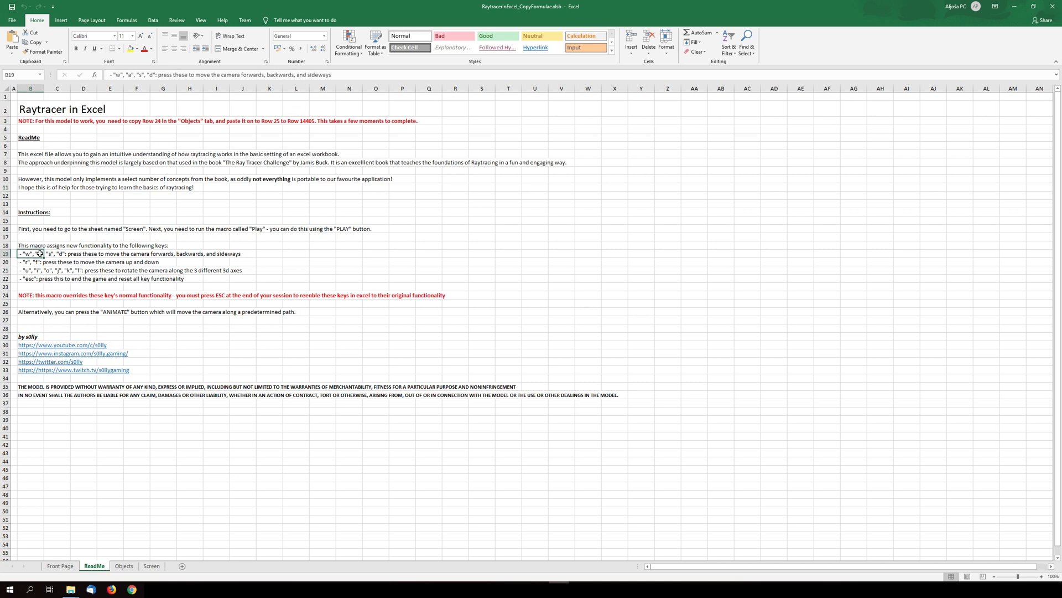
pyautogui.click(37, 271)
pyautogui.press('Up')
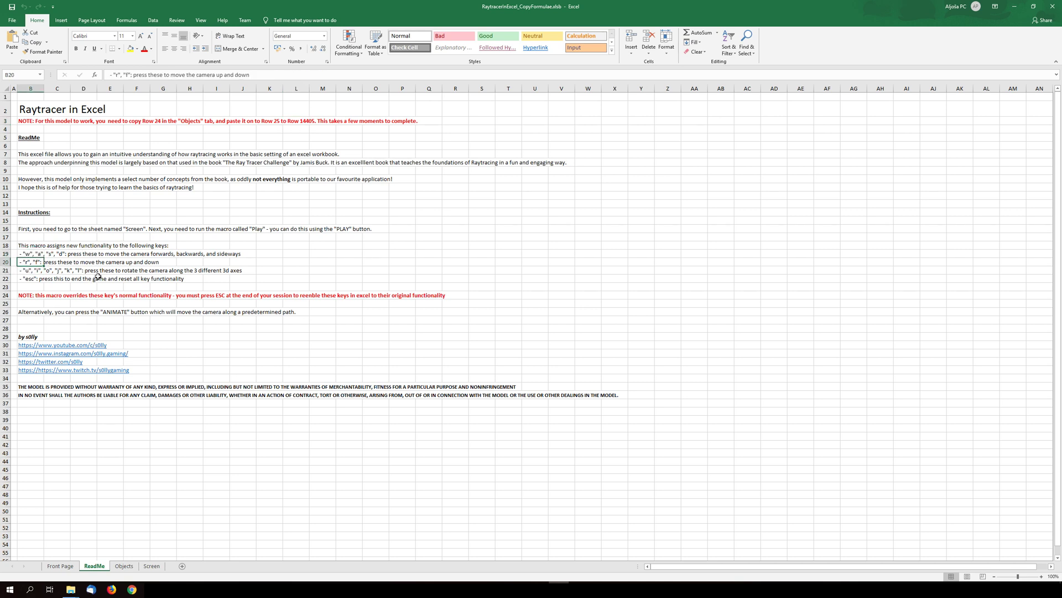
# View the Screen sheet, reread the row-24 copy note, then switch to the Objects sheet
pyautogui.click(152, 566)
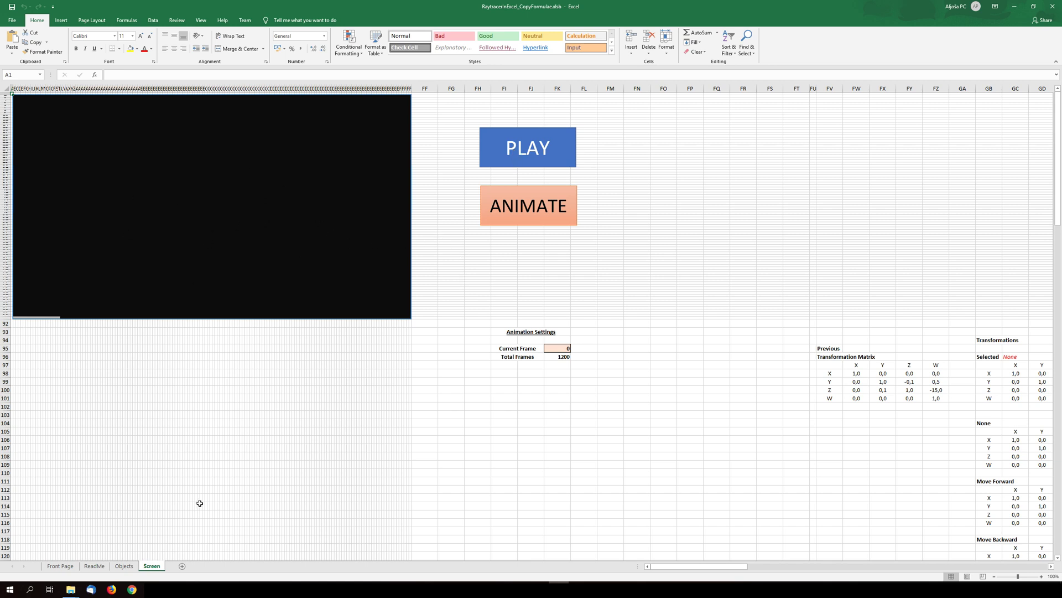
pyautogui.click(95, 566)
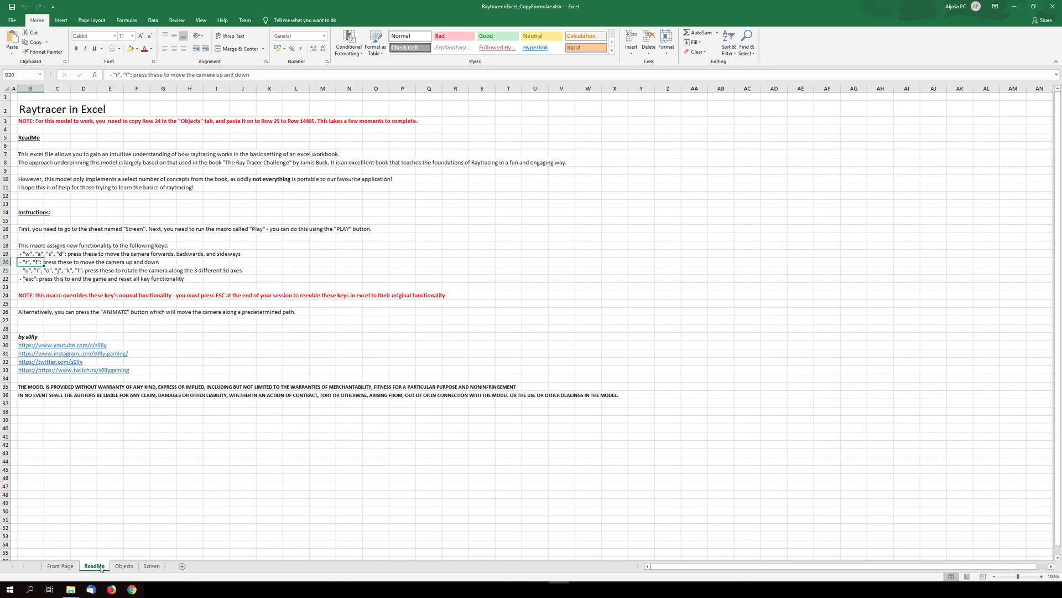
pyautogui.click(29, 123)
pyautogui.click(124, 565)
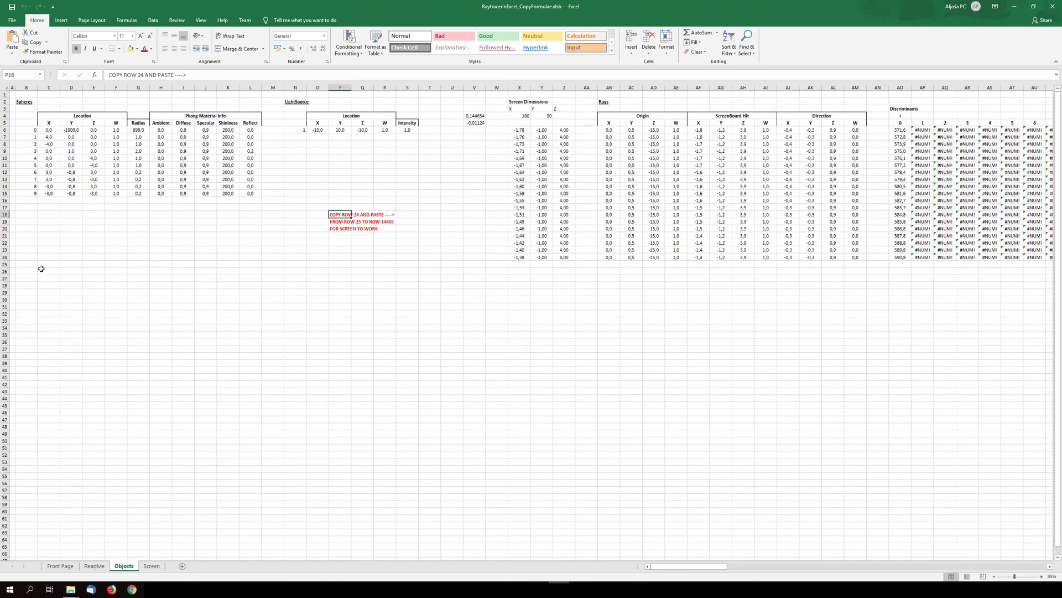
# Copy Objects row 24 and paste it over rows 25 through 14405, jumping via A14405
pyautogui.click(4, 257)
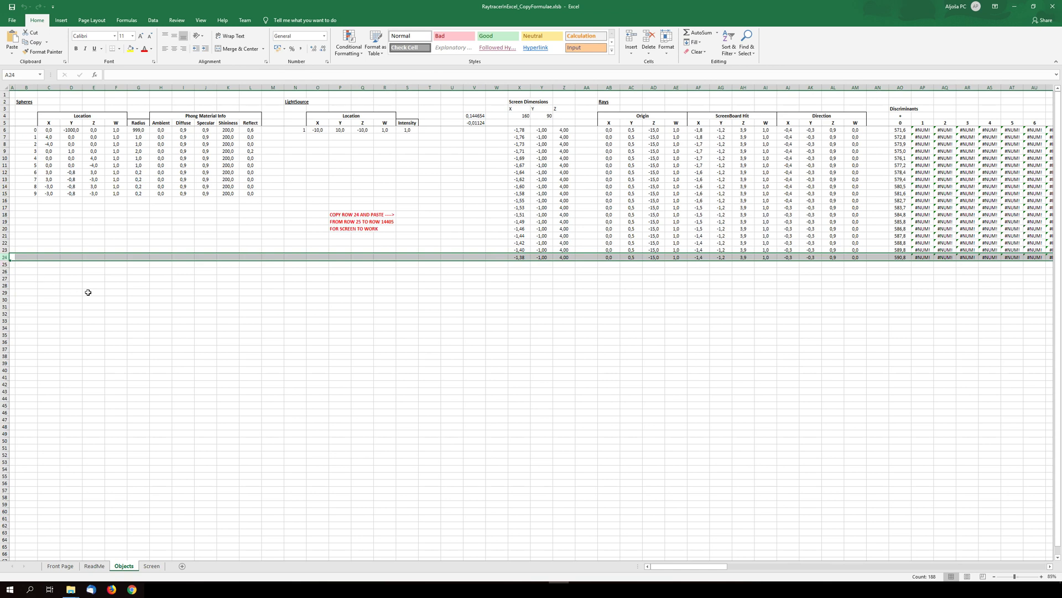
pyautogui.hotkey('ctrl', 'c')
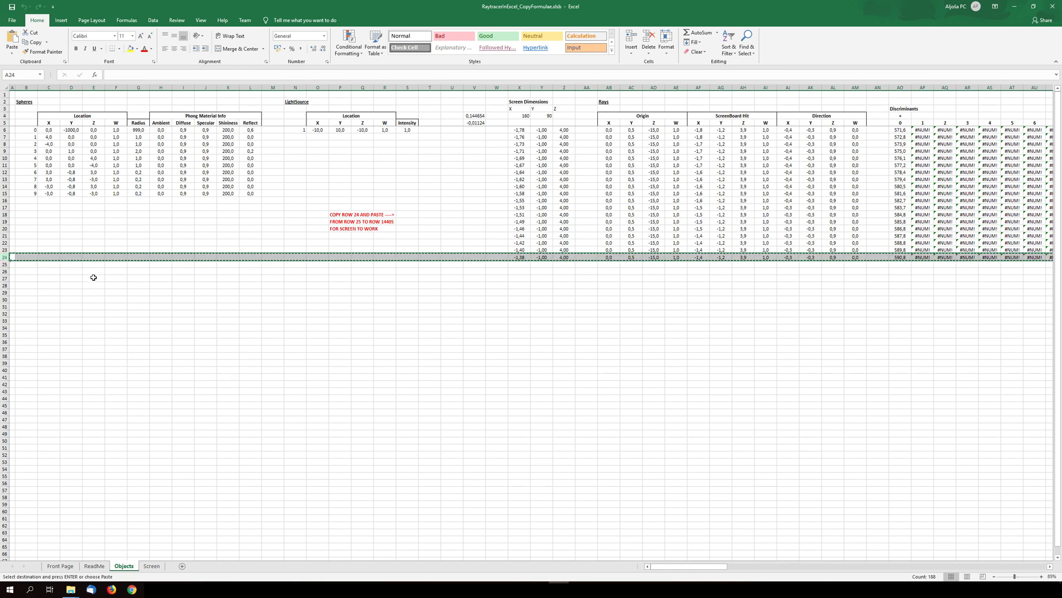
pyautogui.click(17, 74)
pyautogui.write('A144')
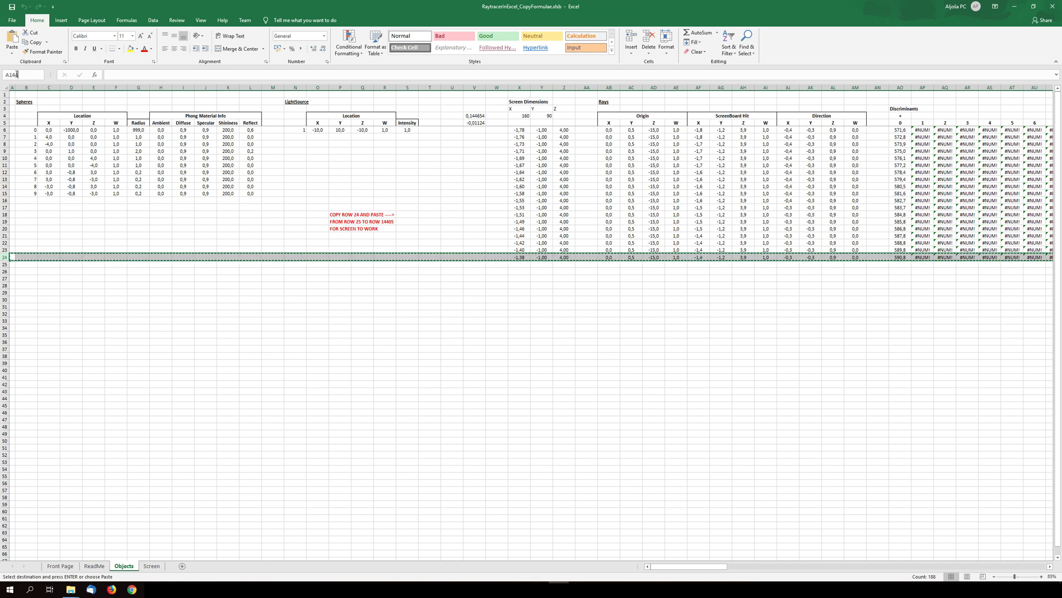
pyautogui.write('05')
pyautogui.press('Return')
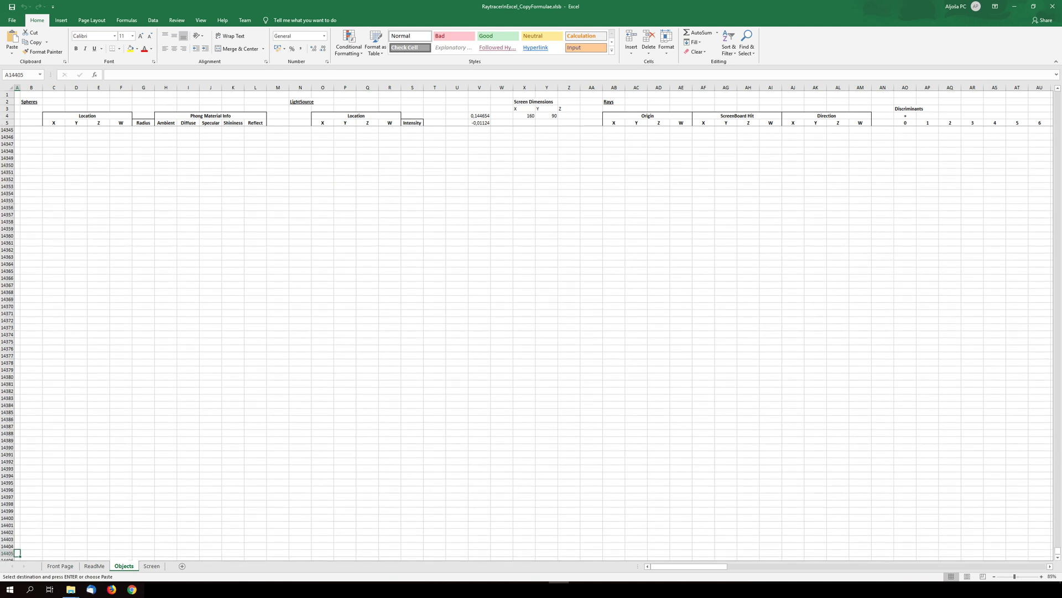
pyautogui.click(8, 553)
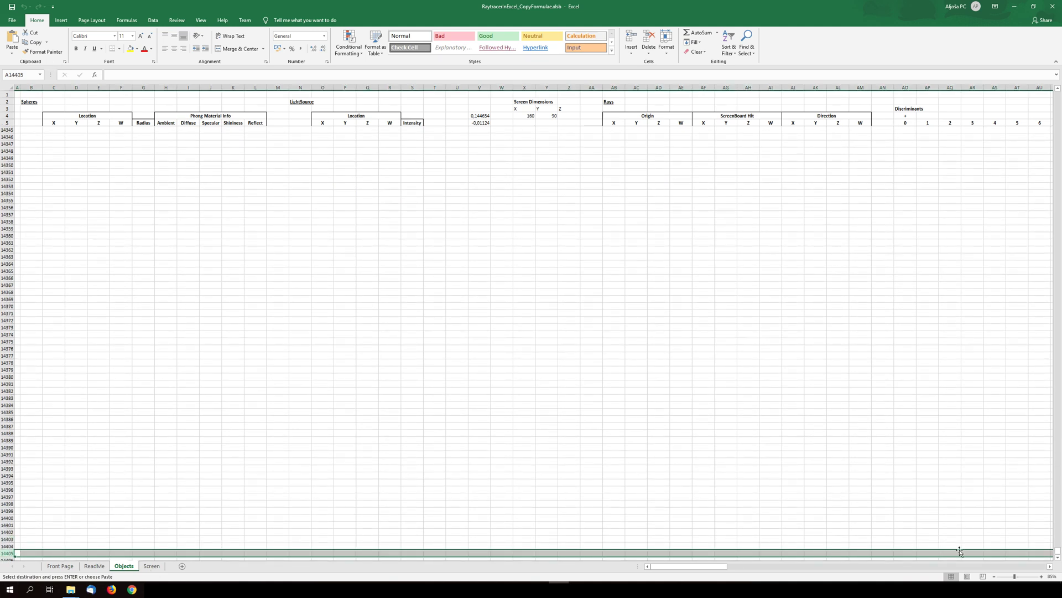
pyautogui.moveTo(1058, 550); pyautogui.dragTo(1051, 83)
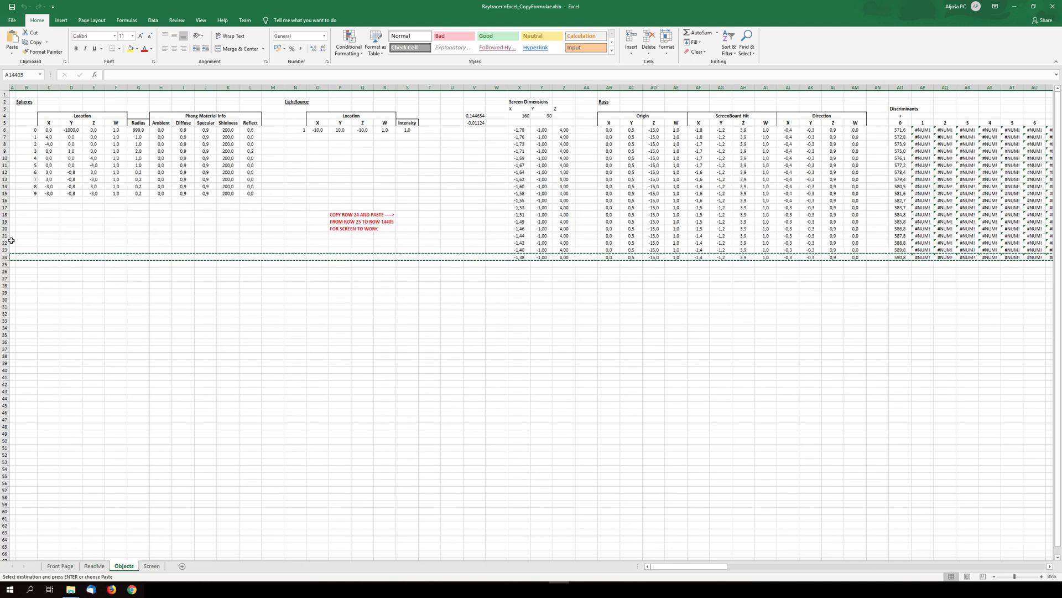
pyautogui.keyDown('shift'); pyautogui.click(4, 264); pyautogui.keyUp('shift')
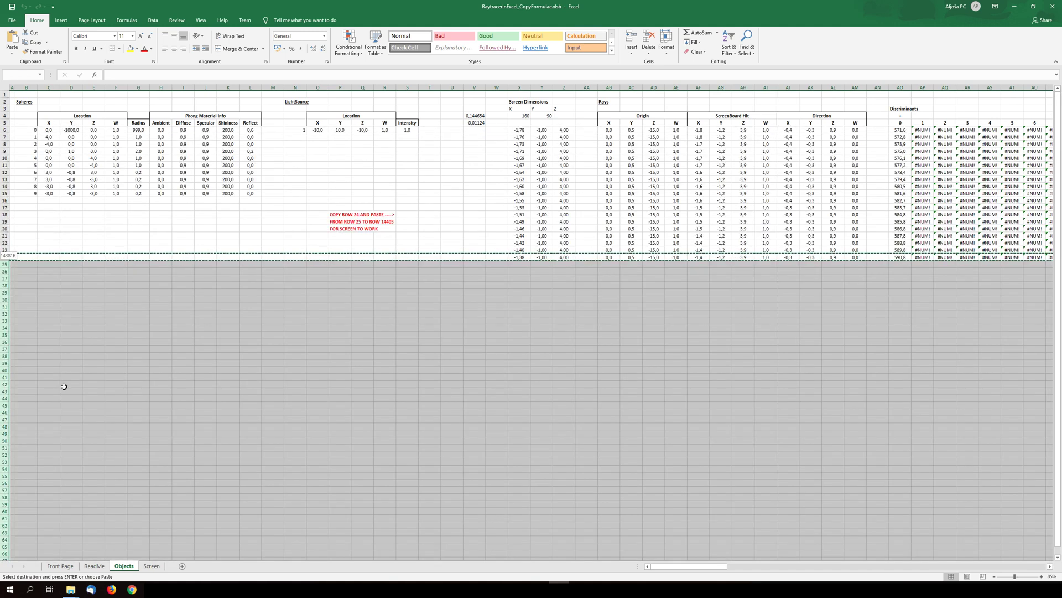
pyautogui.hotkey('ctrl', 'v')
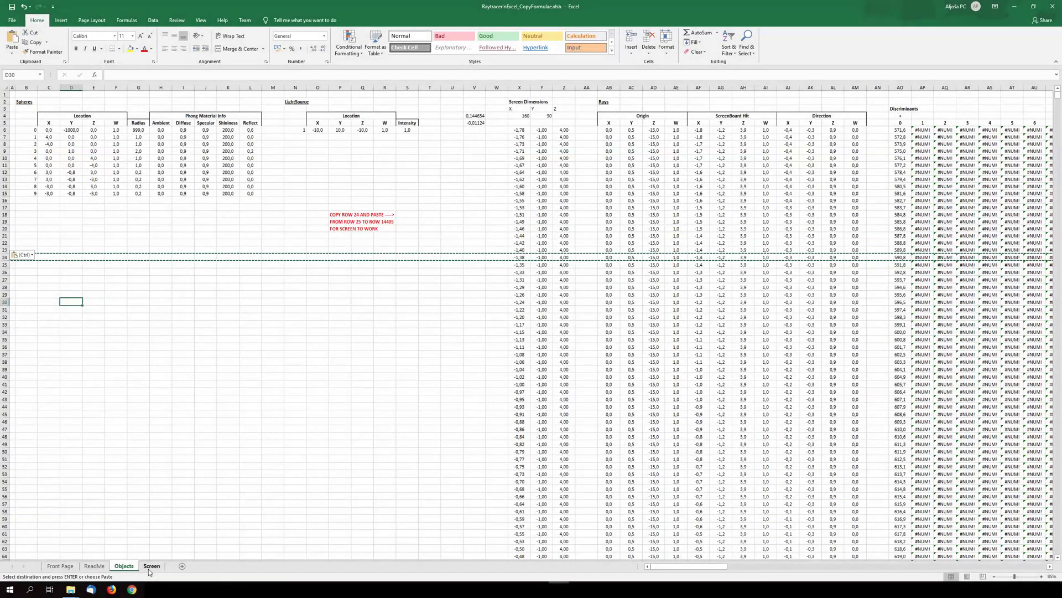
# Open the Screen sheet's render and inspect several pixel cells' OFFSET formulas
pyautogui.click(152, 566)
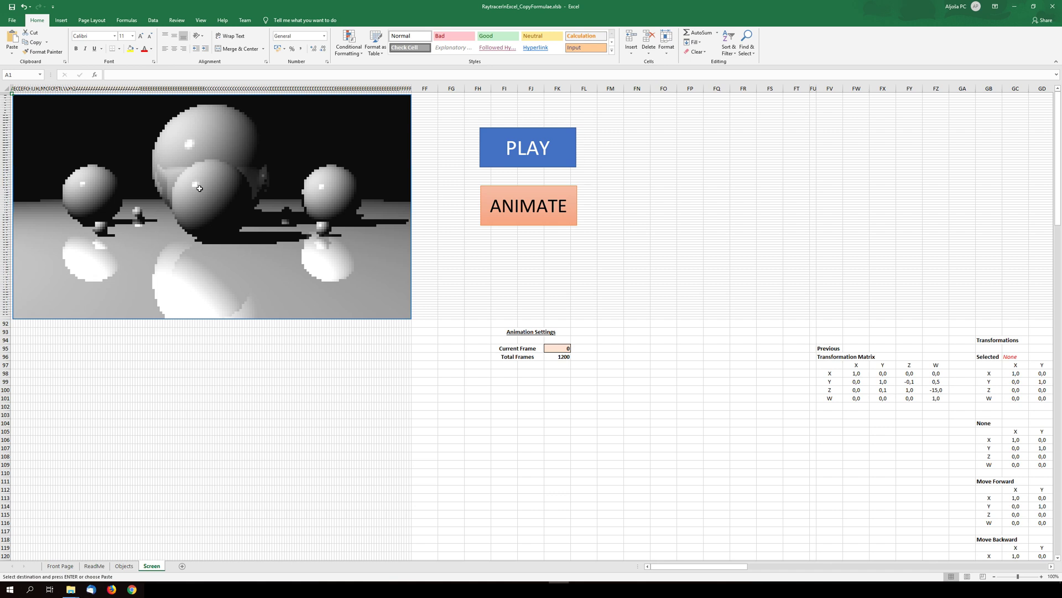
pyautogui.click(194, 185)
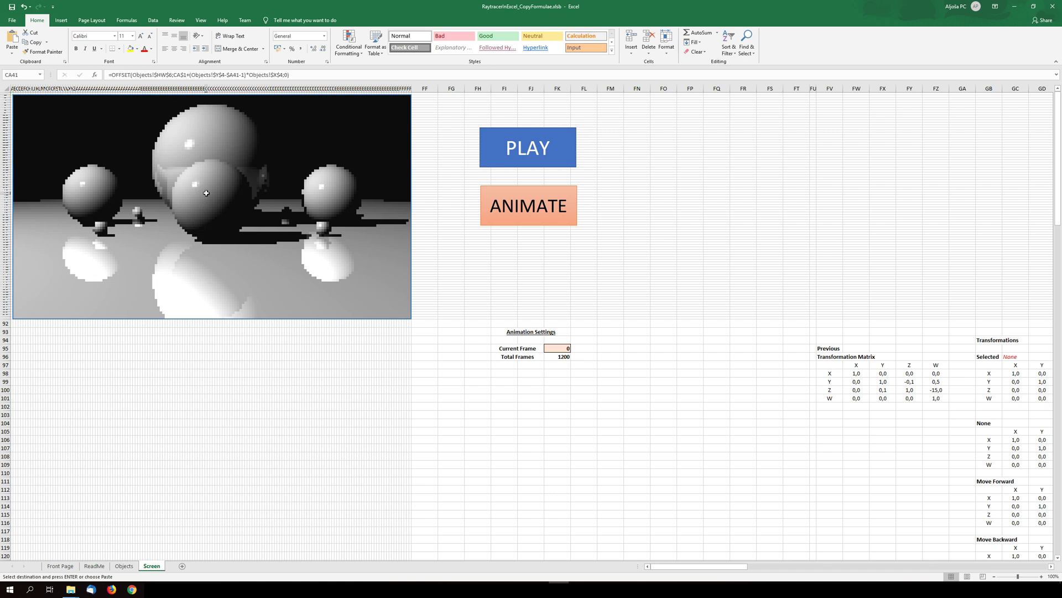
pyautogui.click(221, 208)
pyautogui.click(222, 190)
pyautogui.click(436, 290)
pyautogui.click(437, 258)
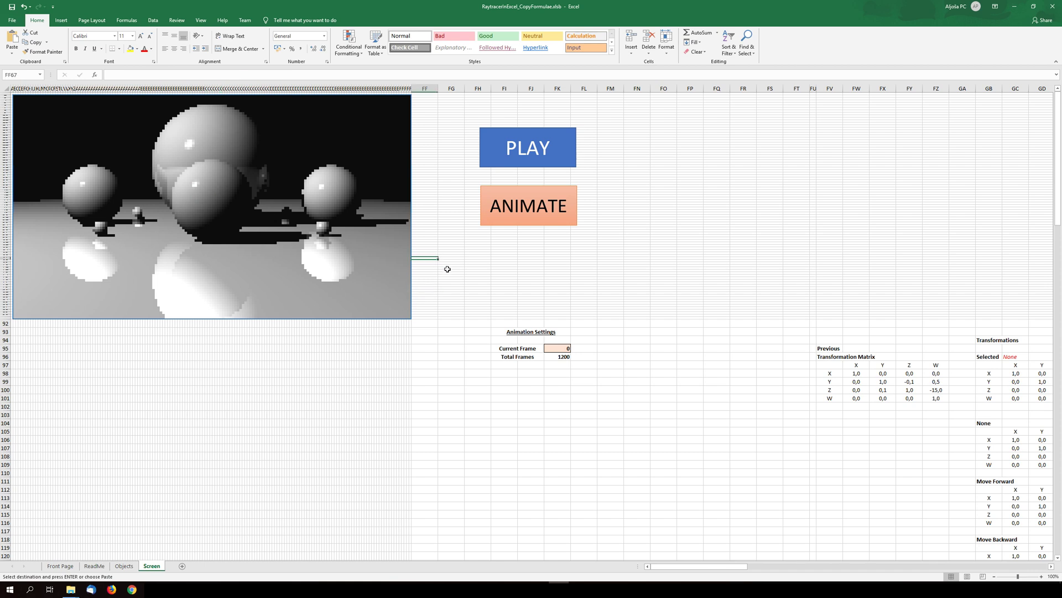
pyautogui.click(446, 267)
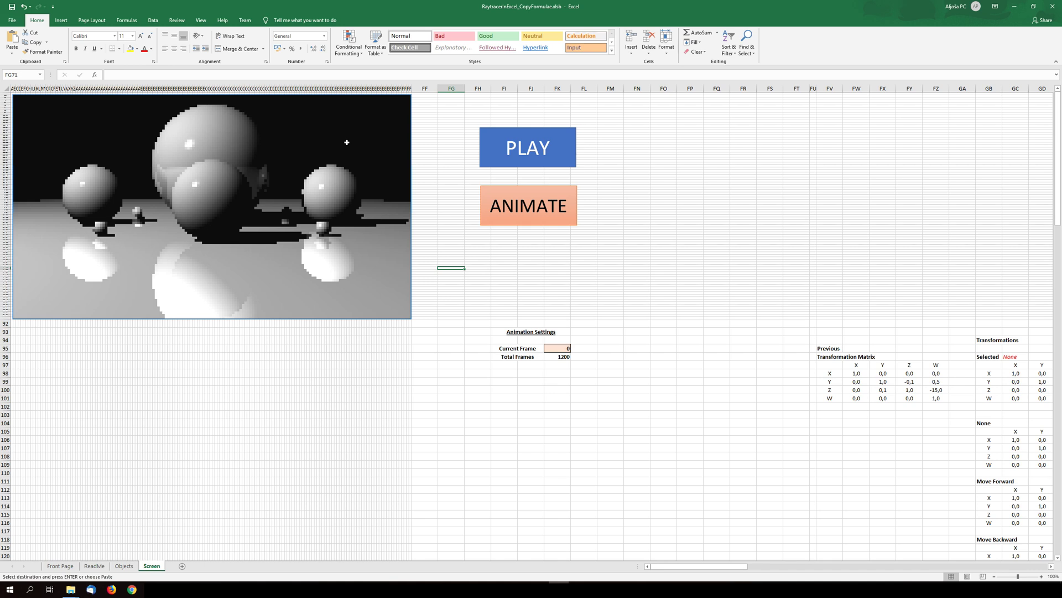
# Run the PLAY camera macro and move the camera forward to a Z offset of -14,6
pyautogui.click(540, 146)
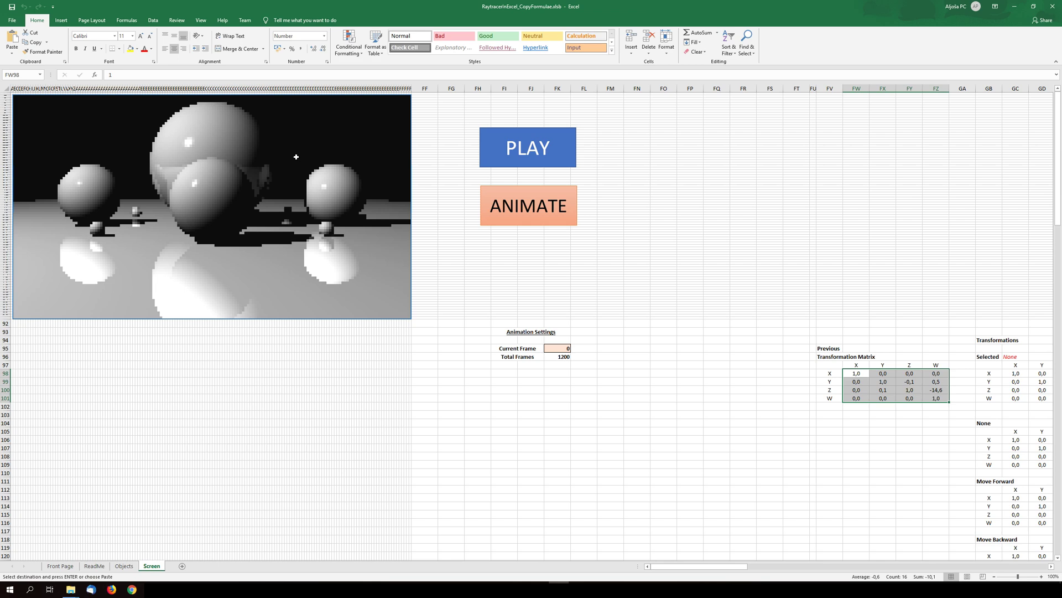
# Recheck the ReadMe camera keys, then raise the camera on the Screen sheet to Y 1,3
pyautogui.click(95, 566)
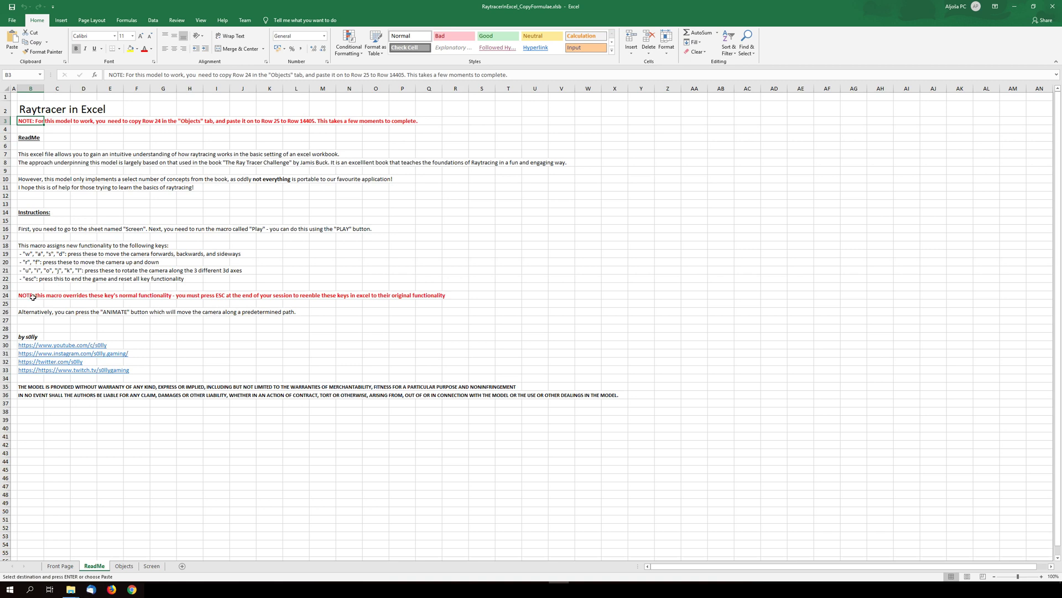
pyautogui.click(152, 566)
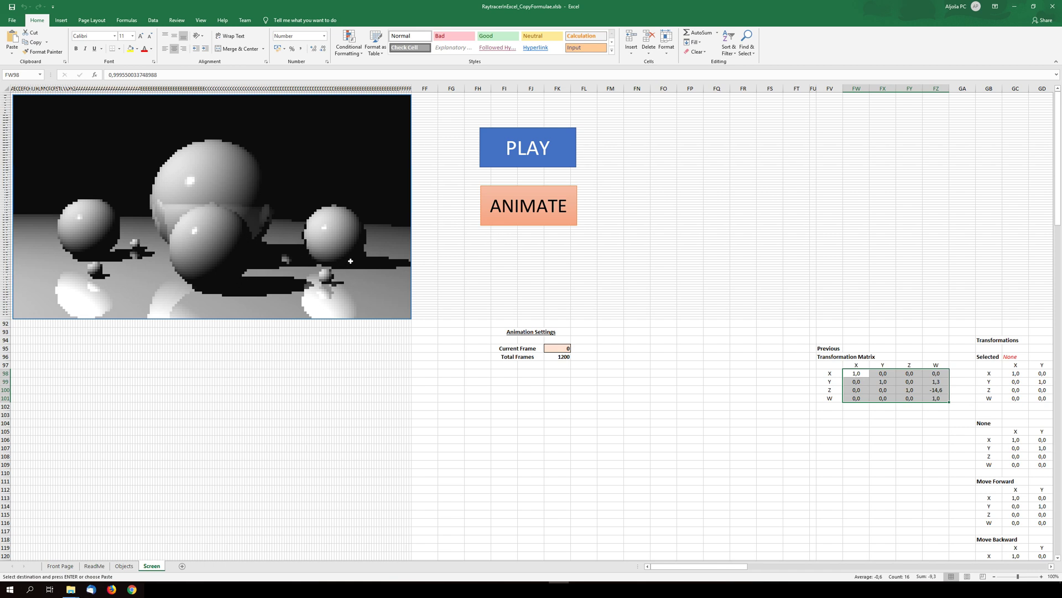
# Check the Current Frame value and the 1200 Total Frames animation setting
pyautogui.click(556, 357)
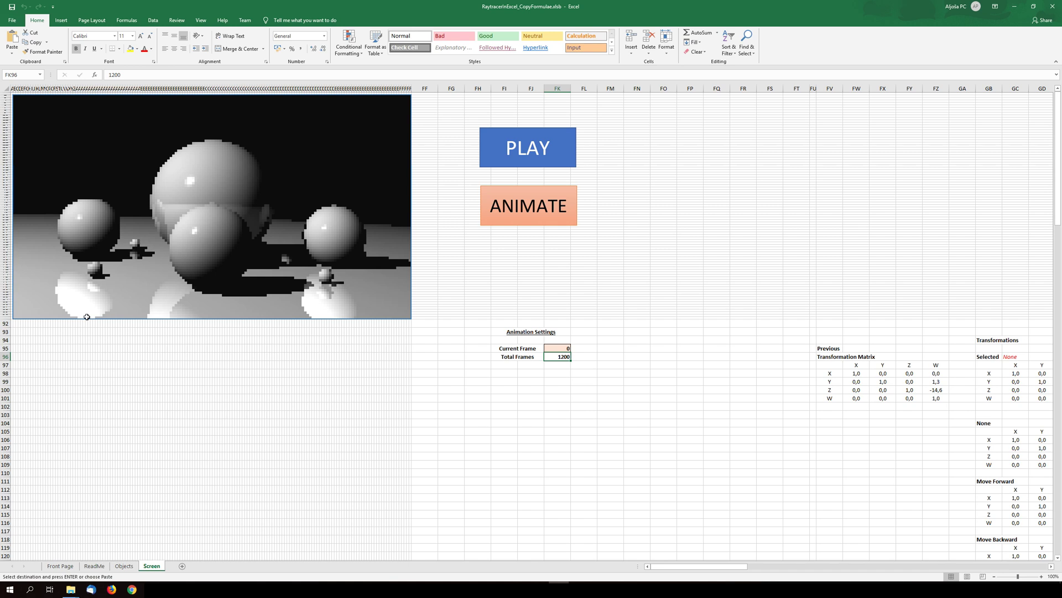
pyautogui.click(568, 348)
pyautogui.click(563, 357)
# Run the ANIMATE macro to move the camera along its path until it stops
pyautogui.click(541, 206)
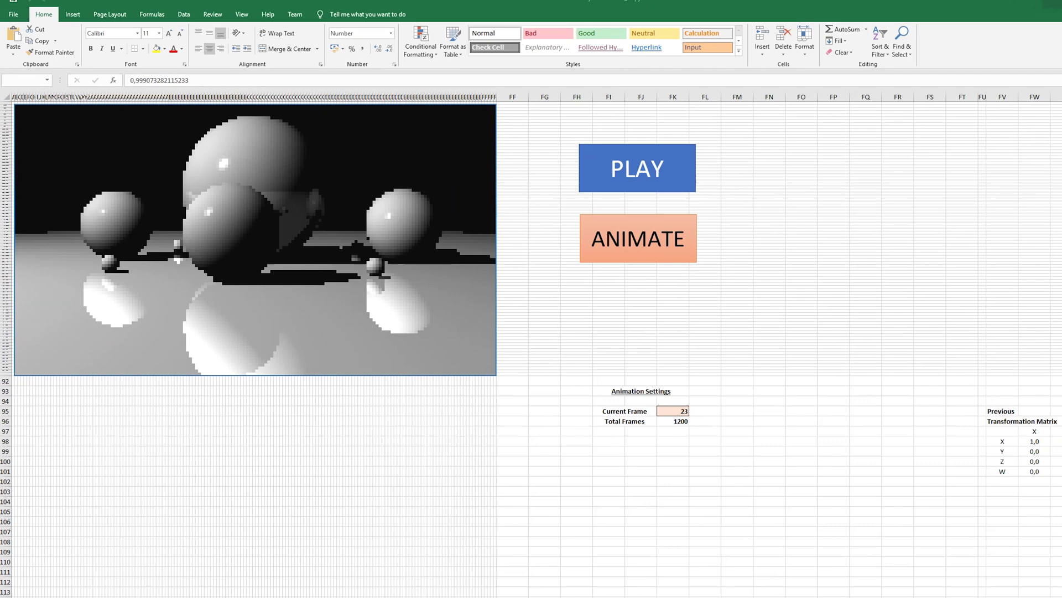